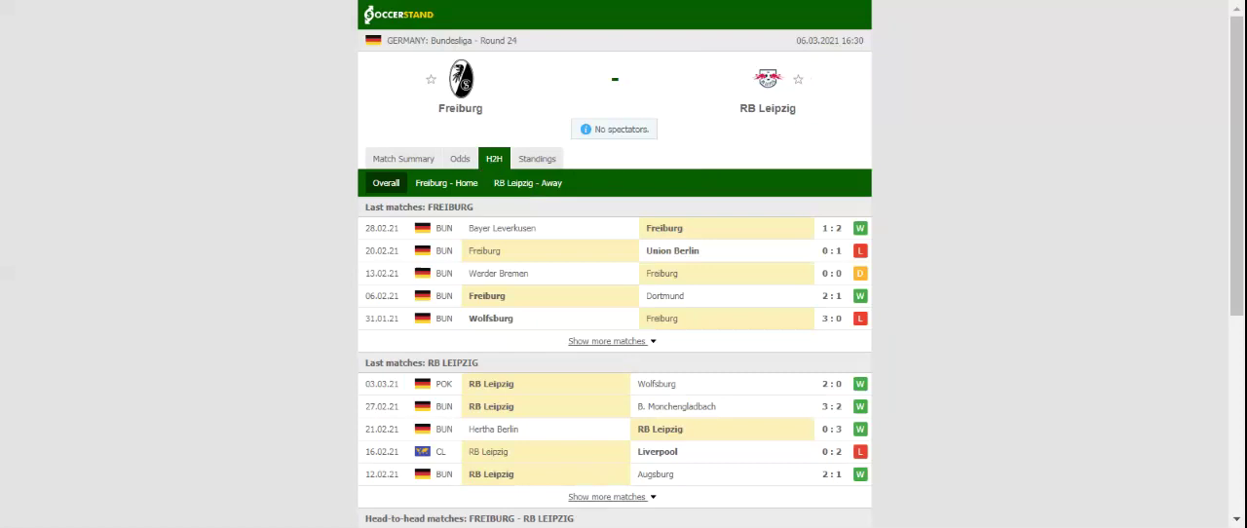
- Switch the Freiburg vs RB Leipzig match page to its Odds tab showing bookmaker 1X2 odds
left_click(460, 158)
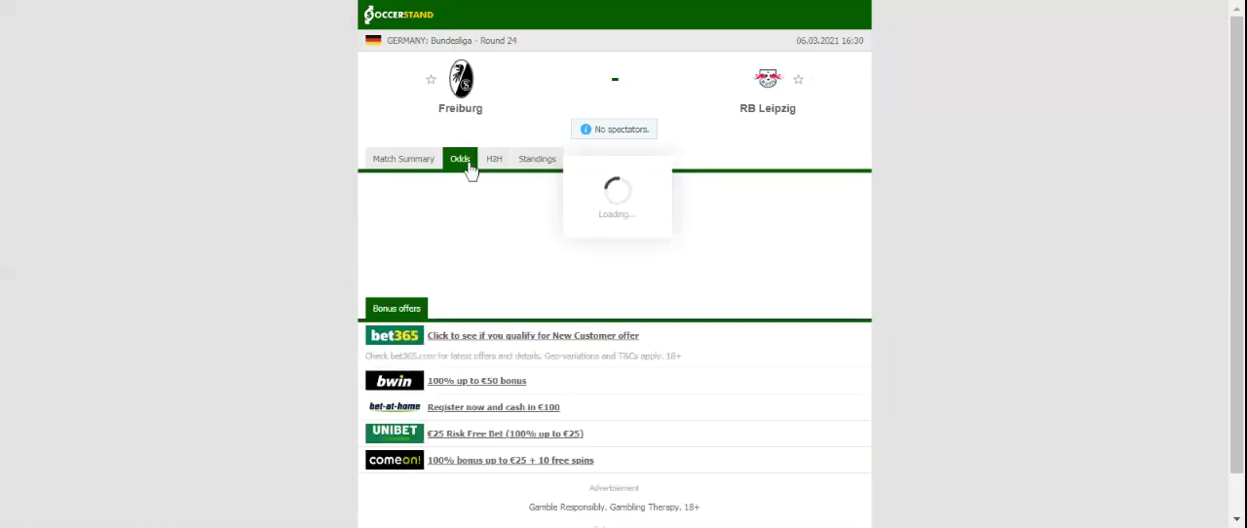